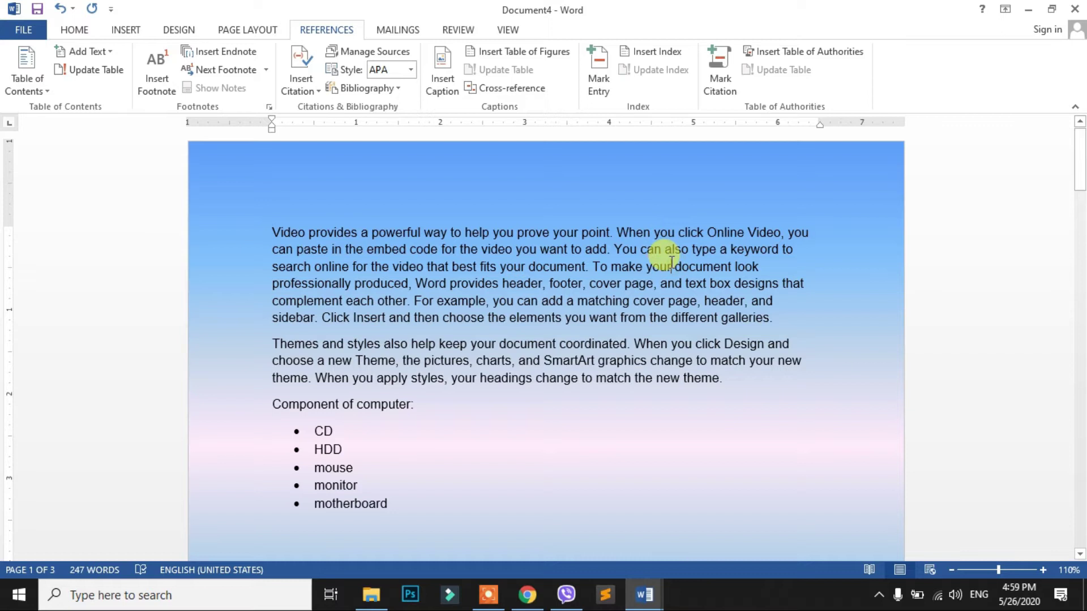
Justify the first and second paragraphs with Ctrl+J
{"action": "key", "text": "ctrl+j"}
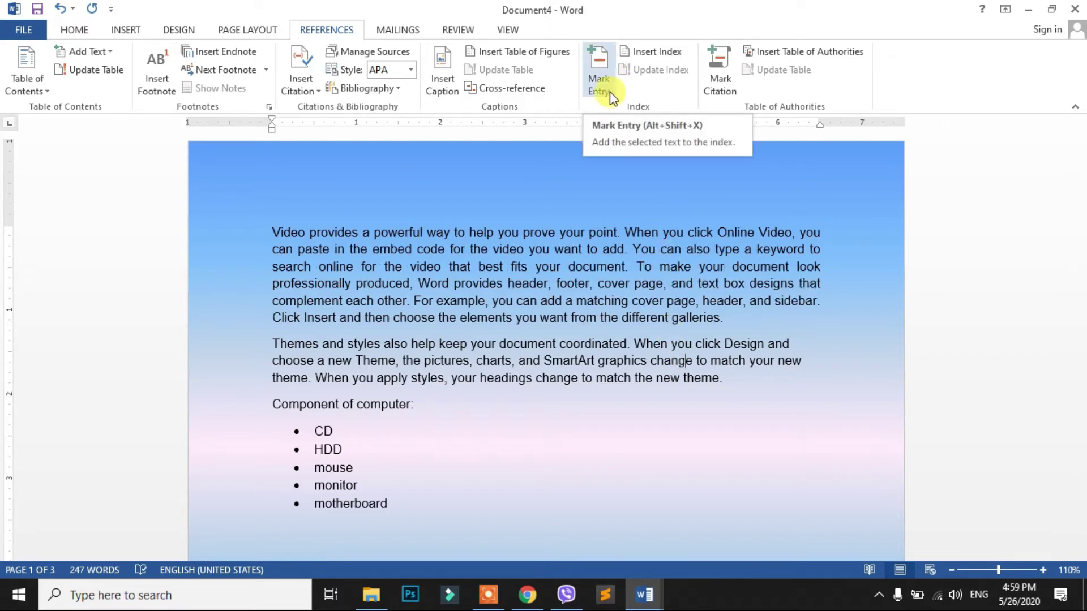
{"action": "key", "text": "ctrl+j"}
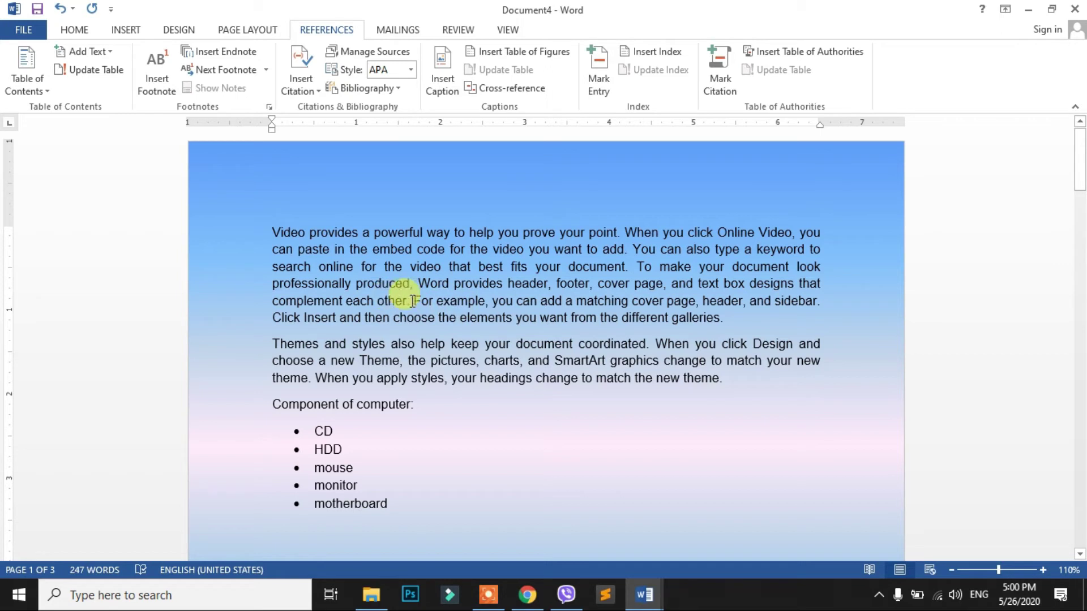
Mark the CD list item as an index entry with subentry 'Compact Disk'
{"action": "double_click", "coordinate": [328, 431]}
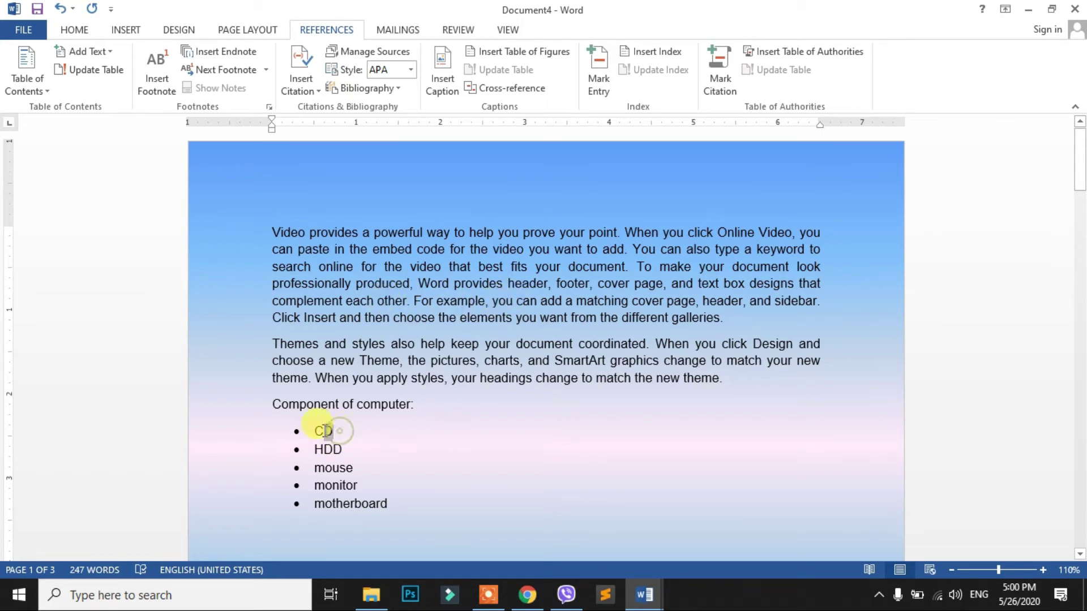
{"action": "left_click", "coordinate": [602, 57]}
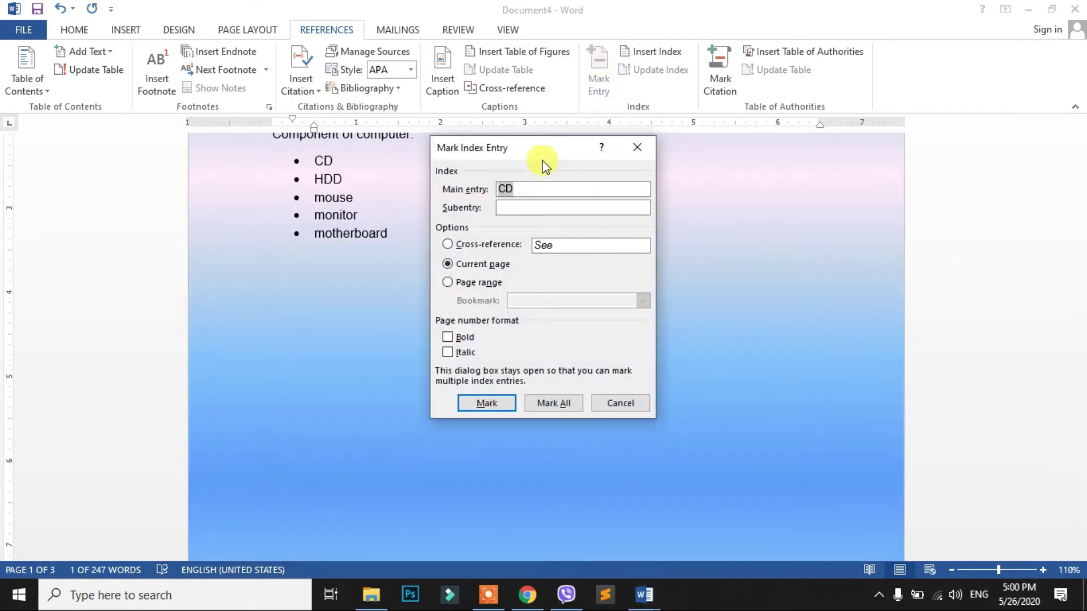
{"action": "left_click_drag", "start_coordinate": [538, 150], "coordinate": [604, 155]}
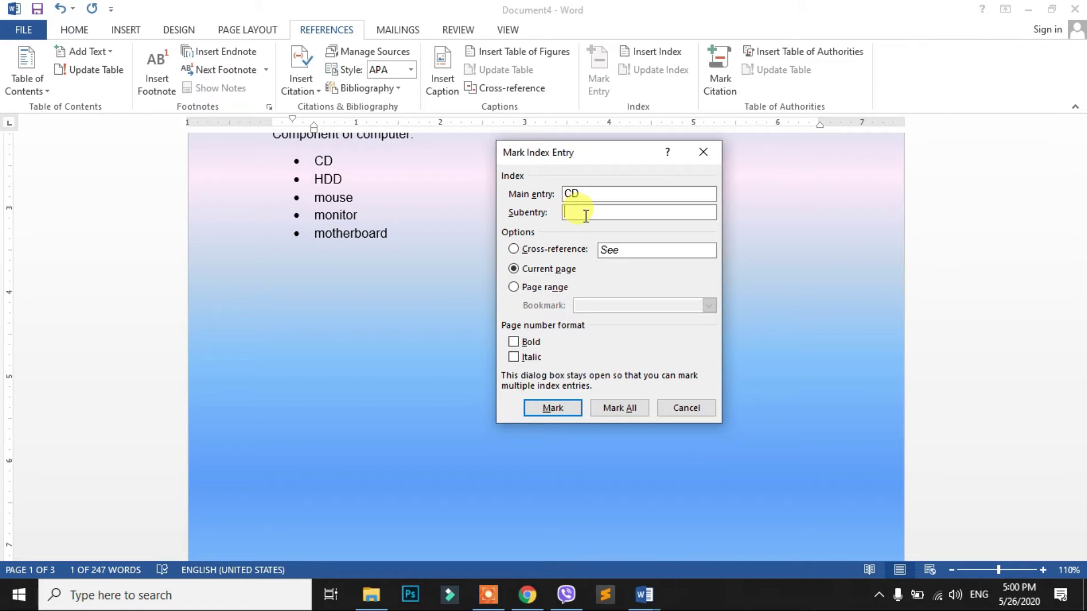
{"action": "type", "text": "Compact Disk"}
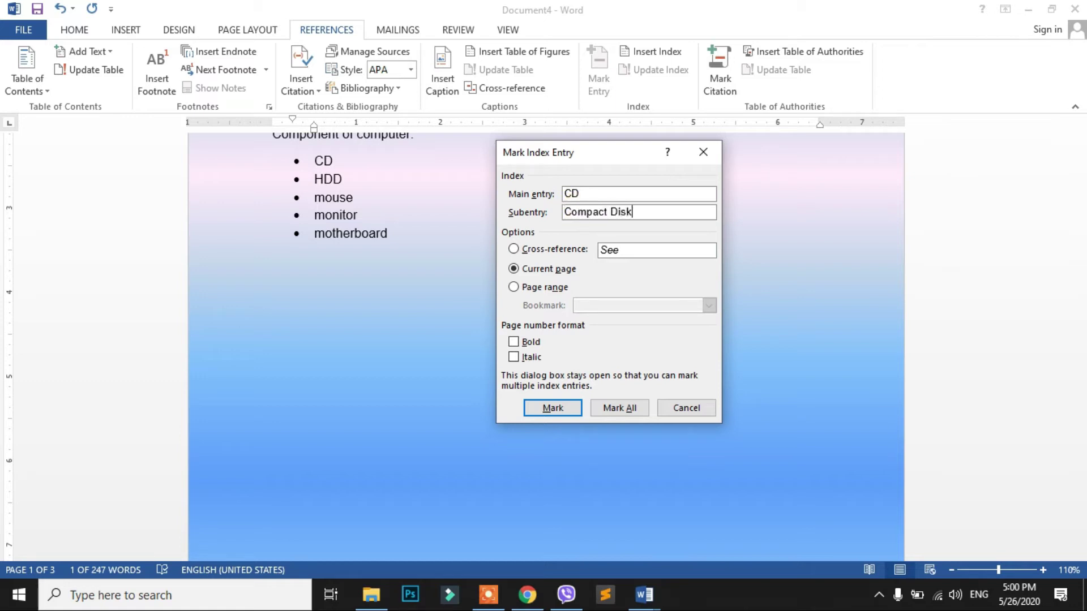
{"action": "left_click", "coordinate": [563, 410]}
{"action": "left_click", "coordinate": [687, 407]}
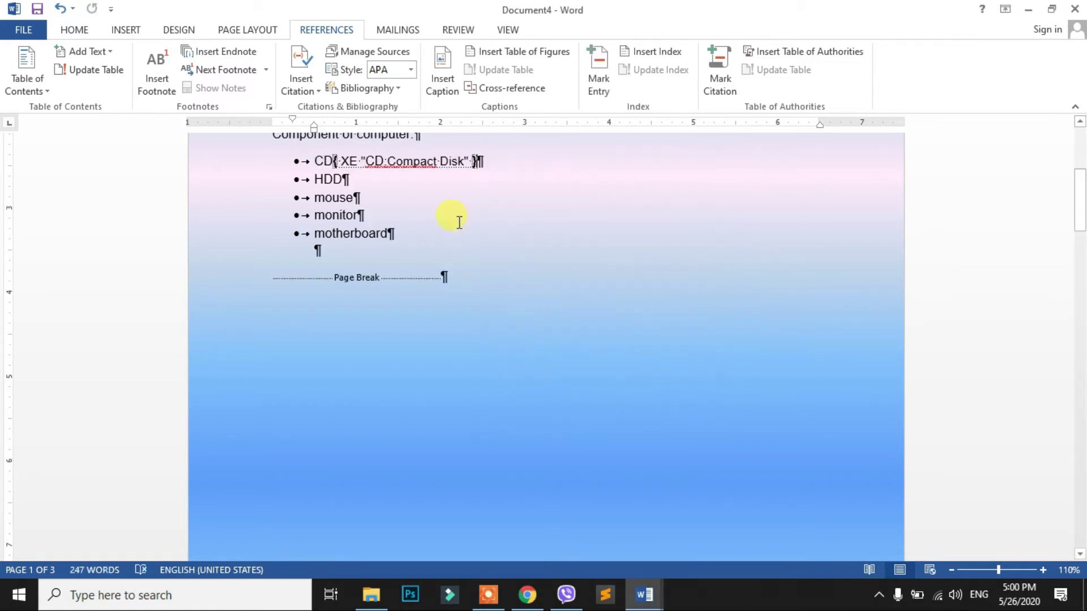
{"action": "scroll", "coordinate": [401, 221], "scroll_direction": "up", "scroll_amount": 1}
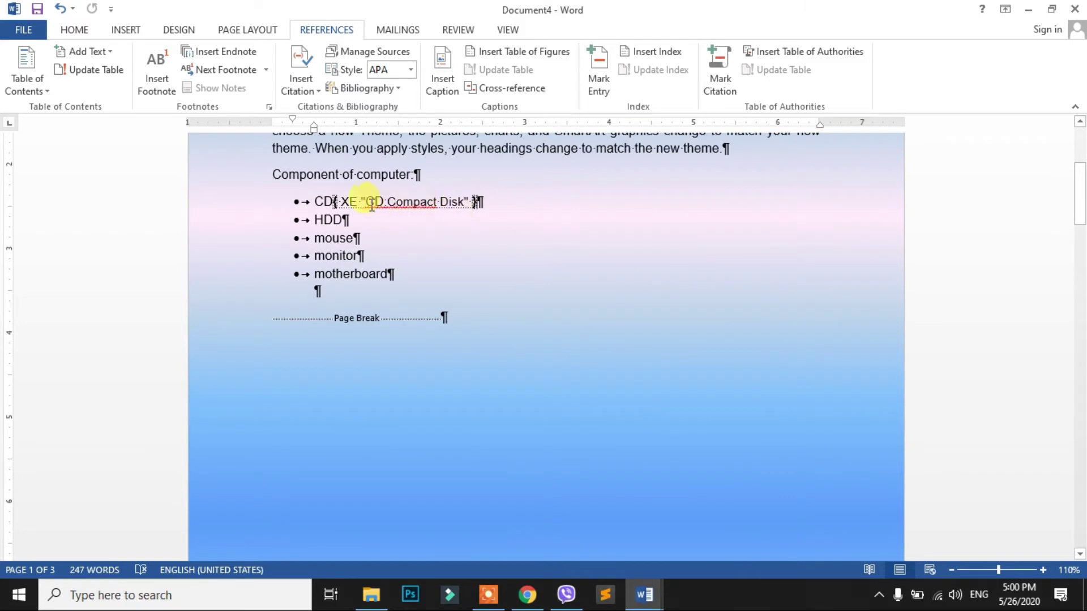
Mark HDD as an index entry with subentry 'Hard Disk Drive'
{"action": "left_click", "coordinate": [316, 220]}
{"action": "key", "text": "ctrl+shift+Right"}
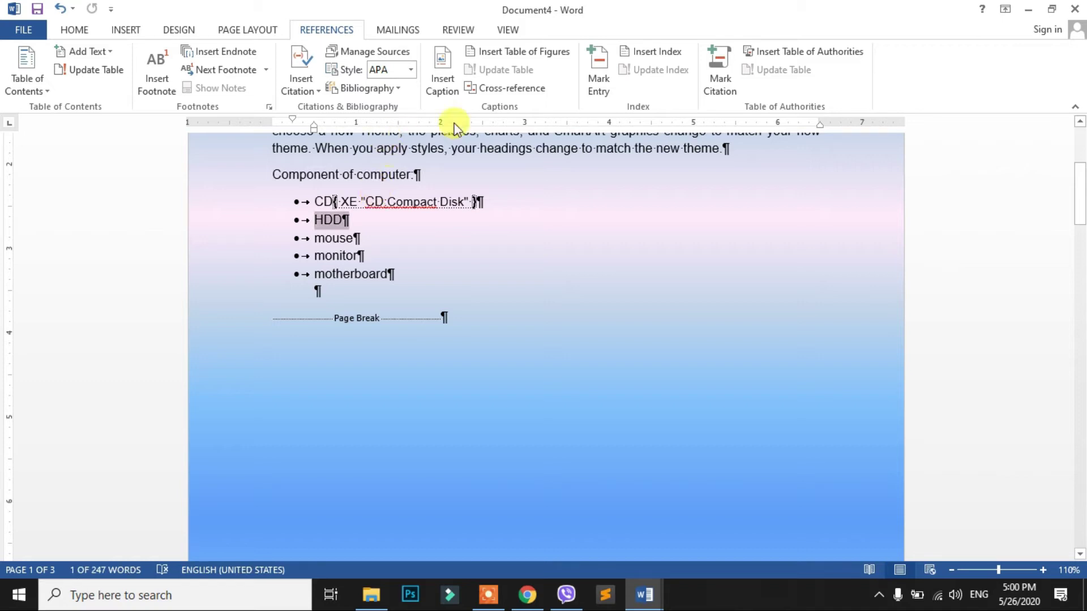
{"action": "left_click", "coordinate": [599, 59]}
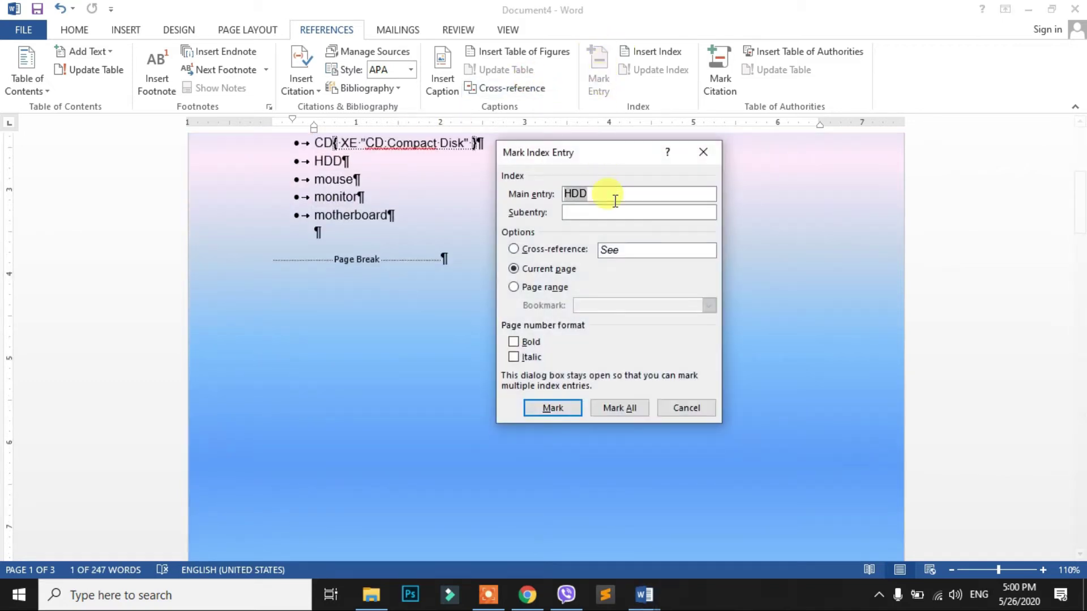
{"action": "left_click", "coordinate": [586, 211]}
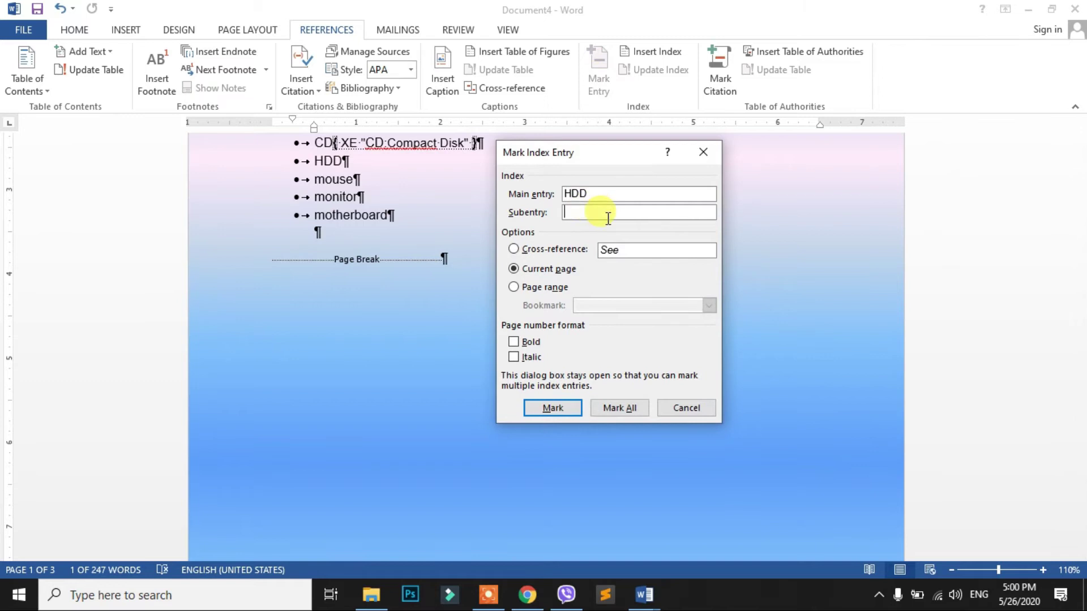
{"action": "type", "text": "Hard Disk Drive"}
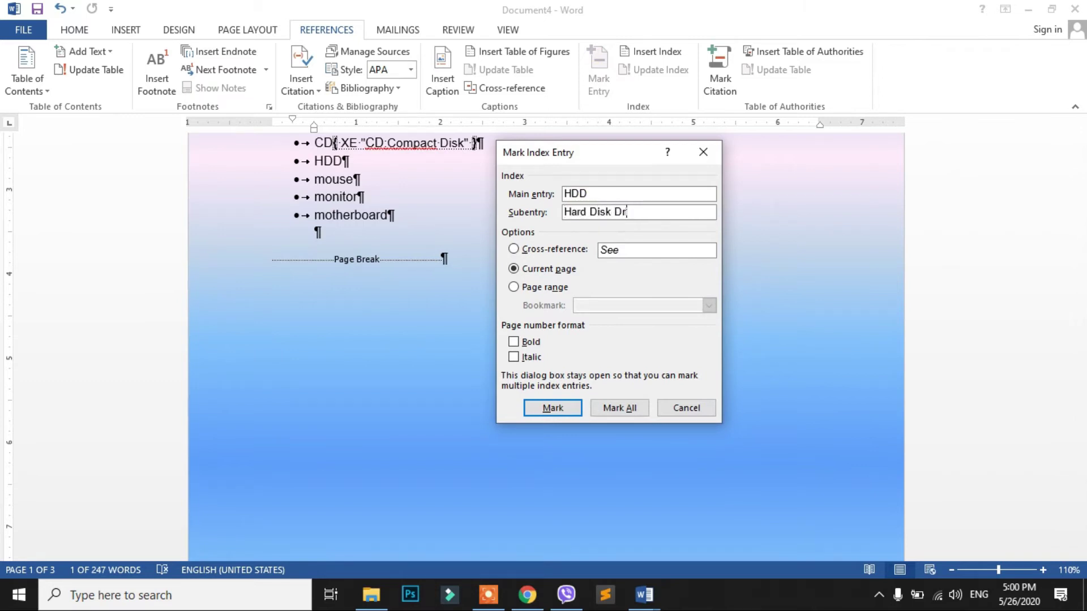
{"action": "left_click", "coordinate": [553, 408]}
{"action": "left_click", "coordinate": [686, 407]}
Mark mouse as an index entry with subentry 'input device'
{"action": "double_click", "coordinate": [331, 178]}
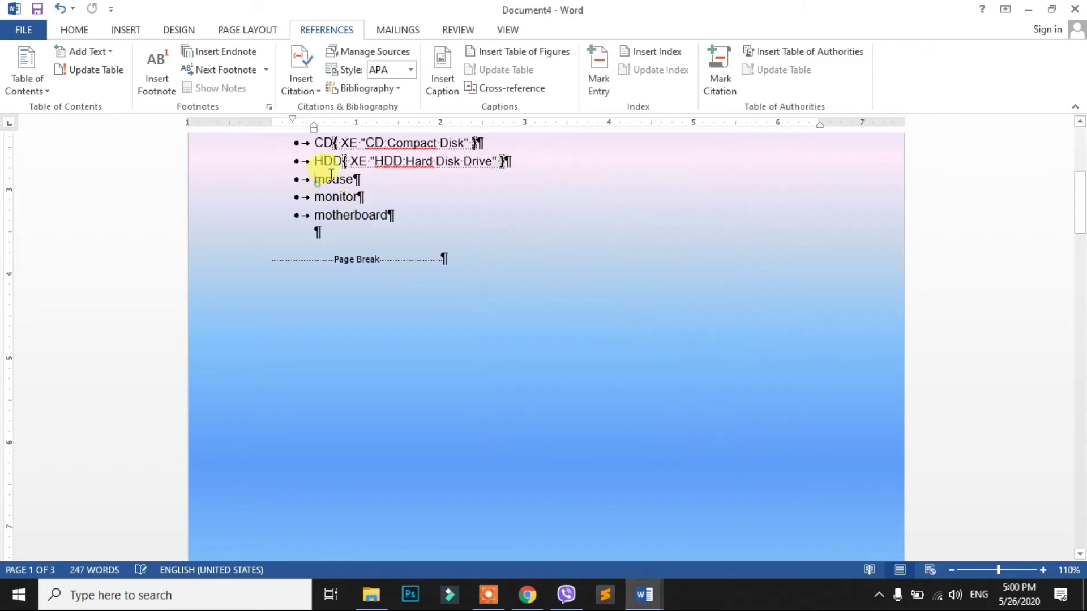
{"action": "left_click", "coordinate": [598, 74]}
{"action": "left_click", "coordinate": [607, 211]}
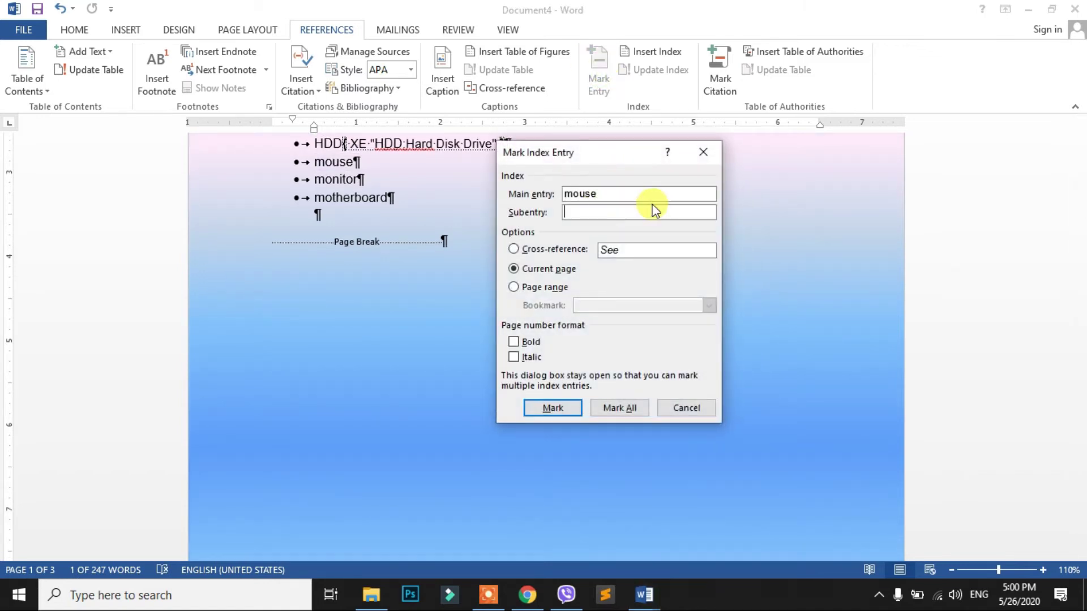
{"action": "type", "text": "input device"}
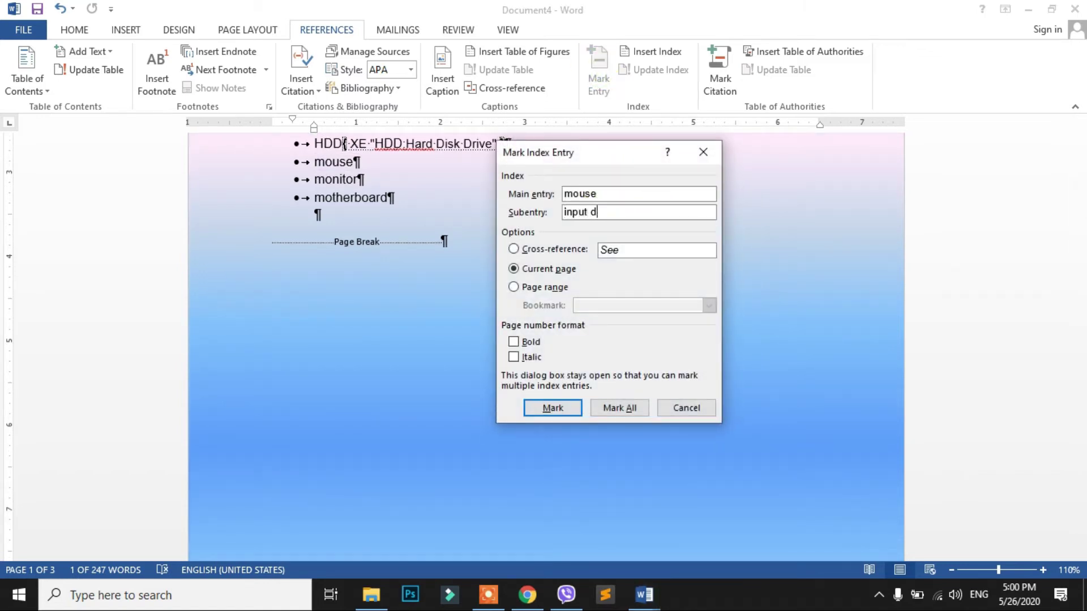
{"action": "left_click", "coordinate": [544, 407]}
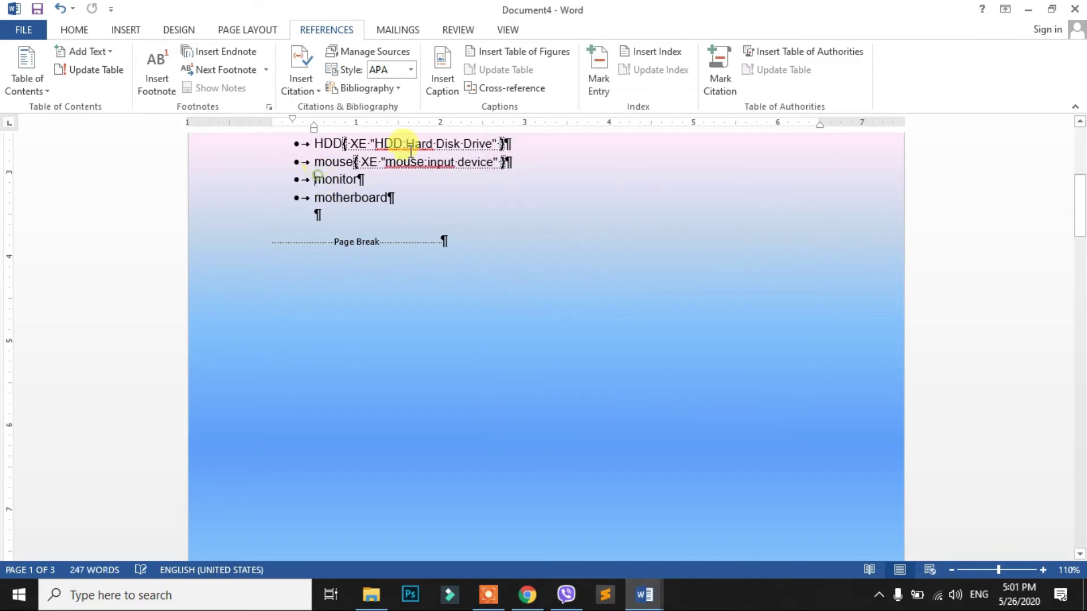
Mark monitor as an index entry with subentry 'output device'
{"action": "key", "text": "shift+Down"}
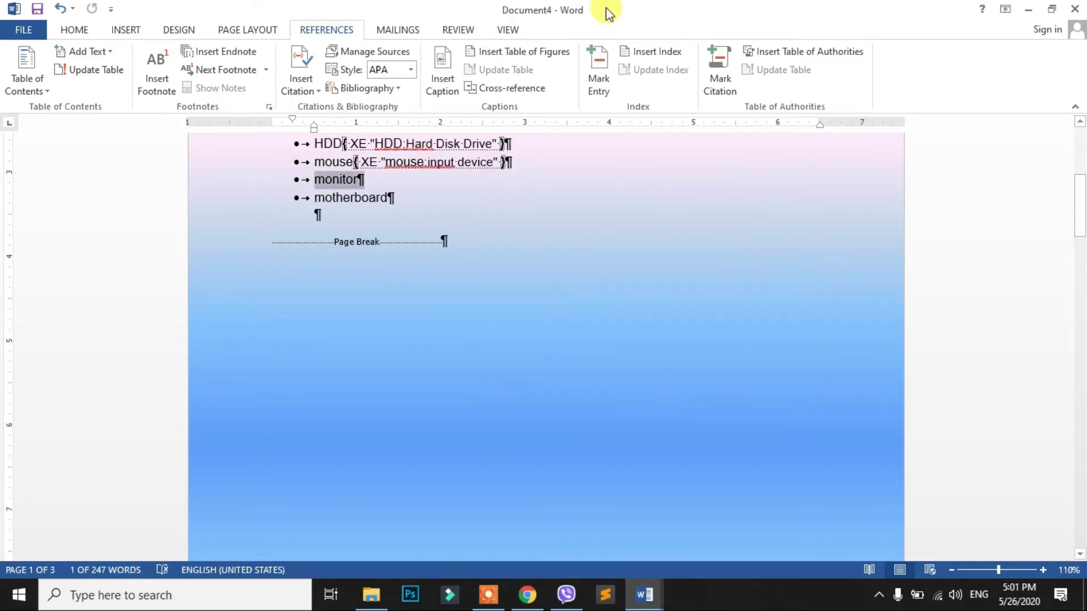
{"action": "left_click", "coordinate": [599, 70]}
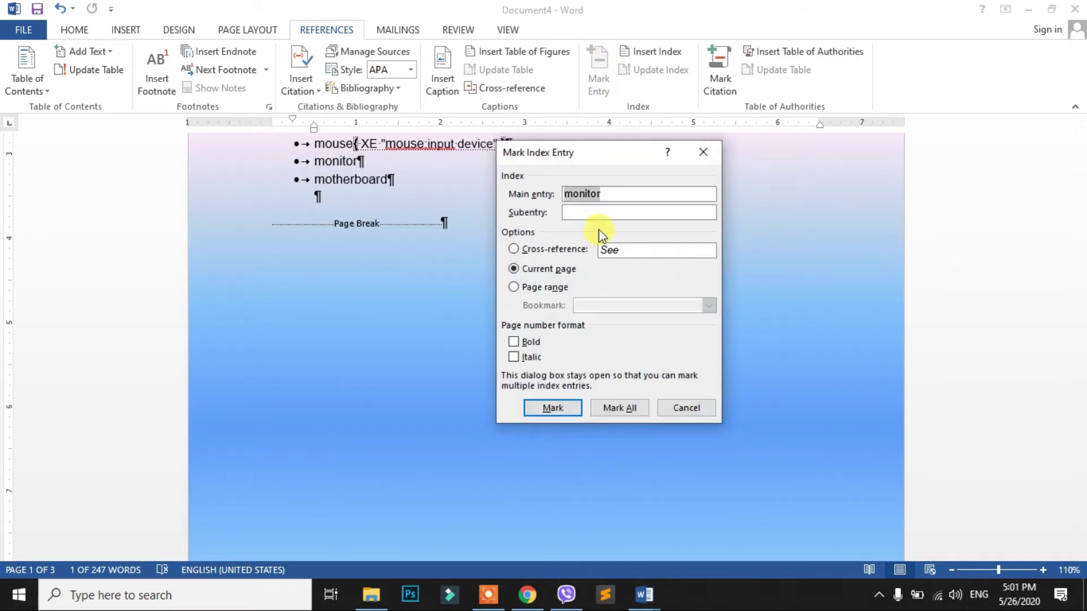
{"action": "left_click", "coordinate": [616, 214]}
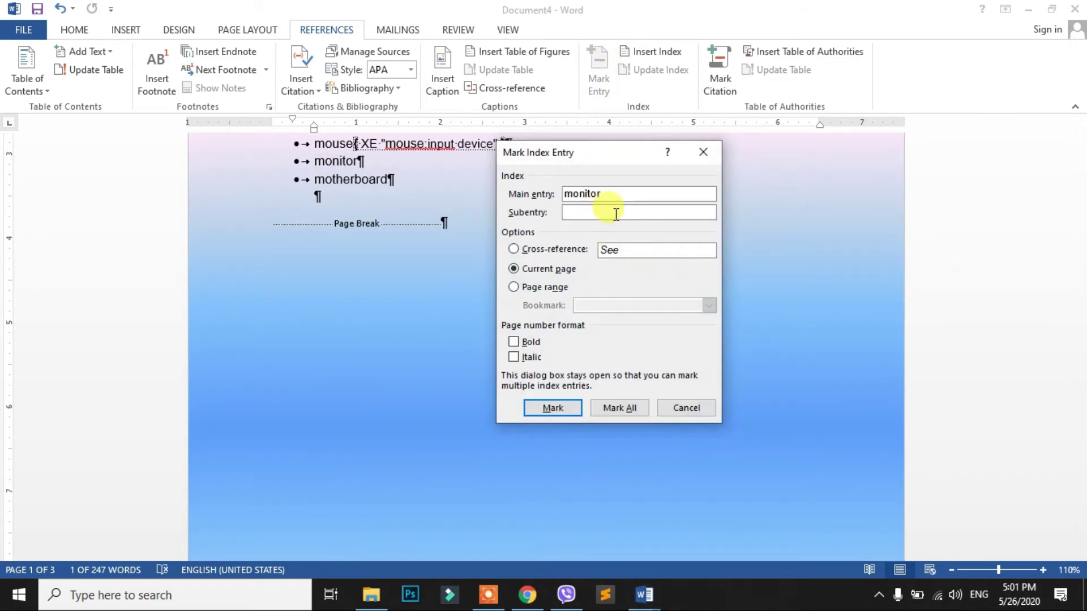
{"action": "type", "text": "output device"}
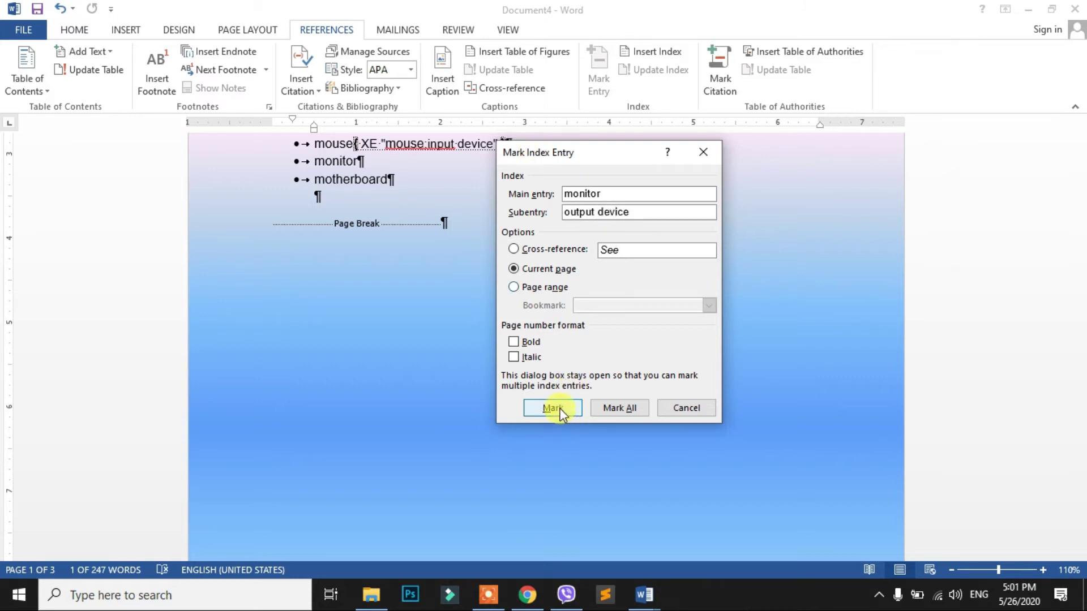
{"action": "left_click", "coordinate": [561, 410]}
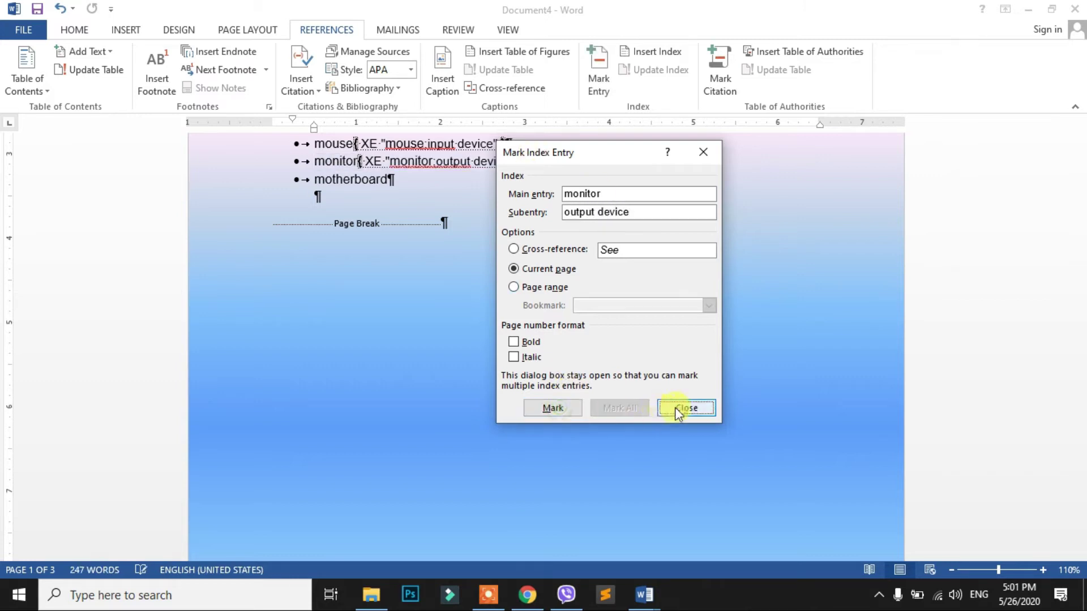
{"action": "left_click", "coordinate": [686, 408]}
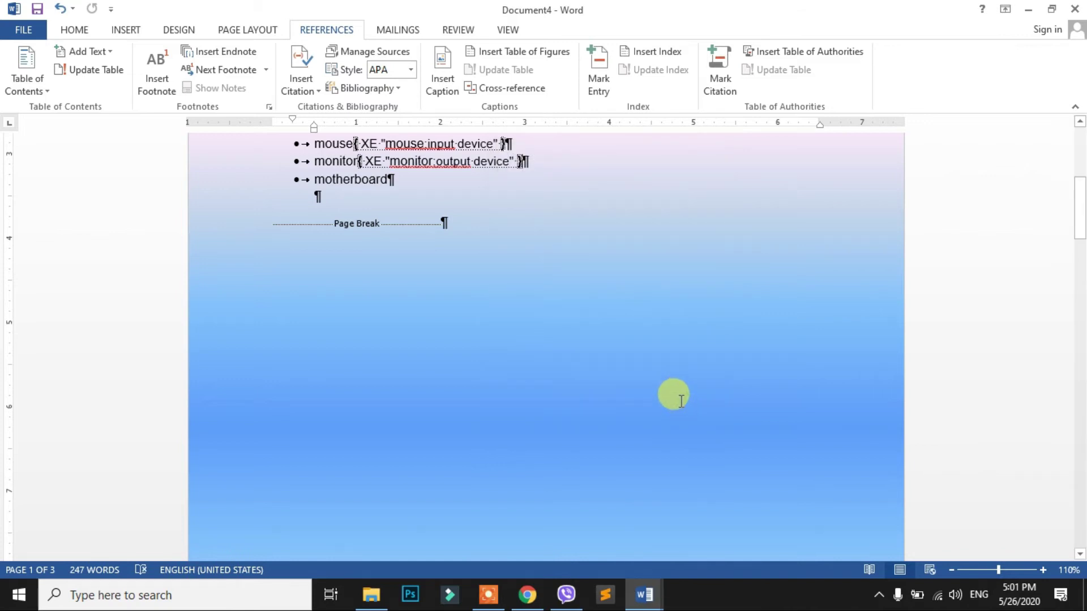
Insert an index in Bulleted format on the blank third page
{"action": "scroll", "coordinate": [671, 385], "scroll_direction": "down", "scroll_amount": 10}
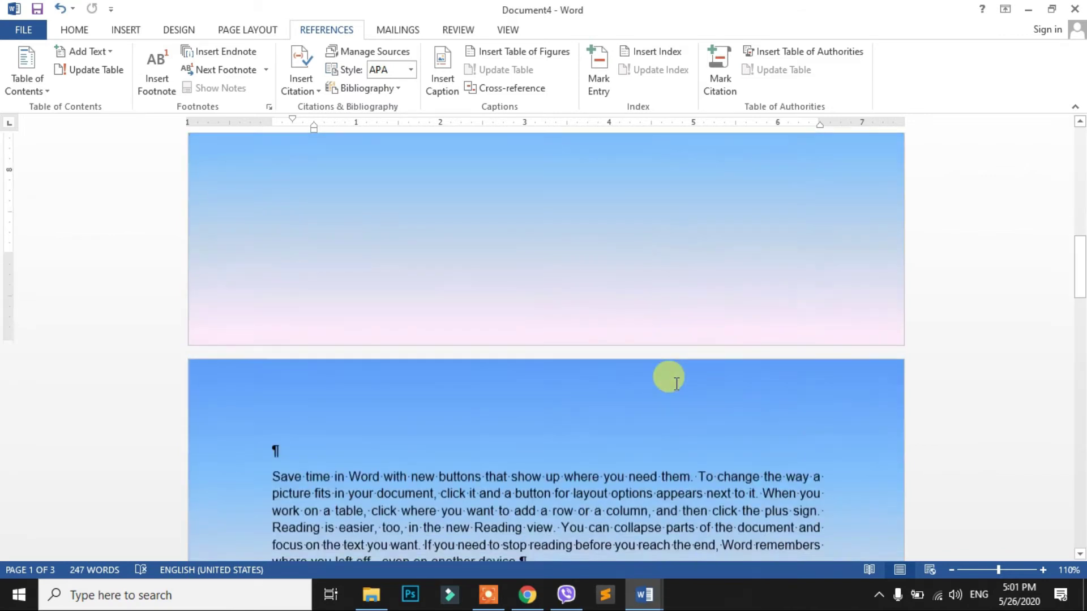
{"action": "scroll", "coordinate": [637, 382], "scroll_direction": "down", "scroll_amount": 10}
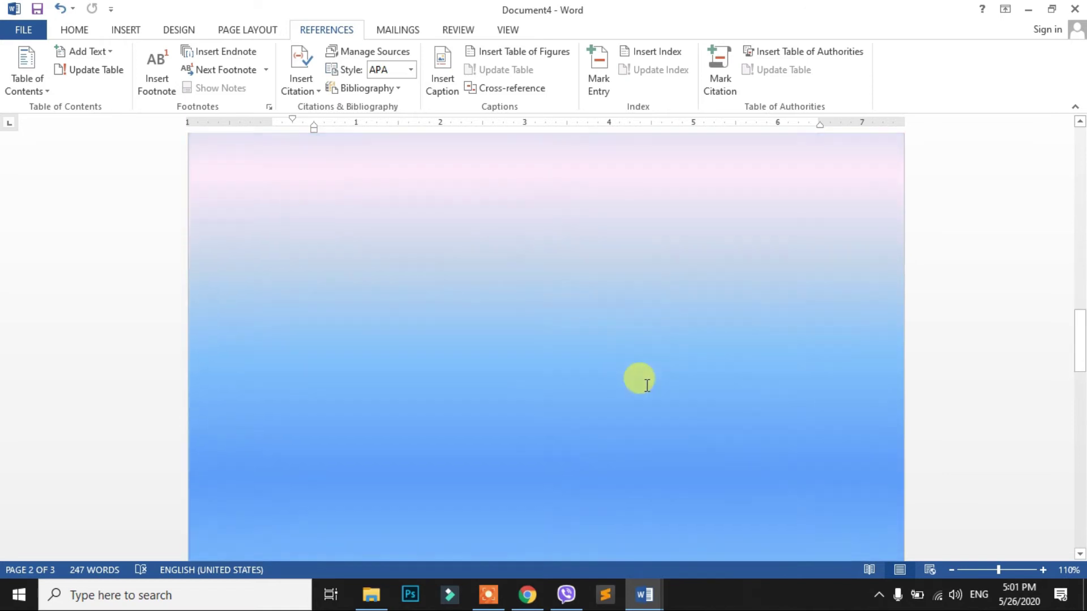
{"action": "left_click", "coordinate": [368, 303]}
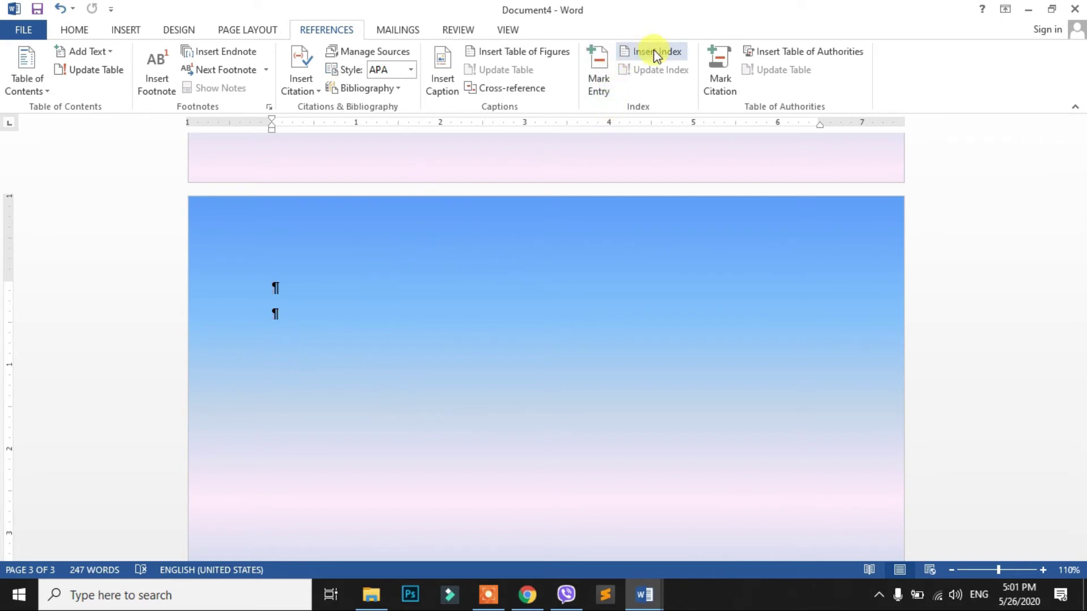
{"action": "left_click", "coordinate": [668, 55]}
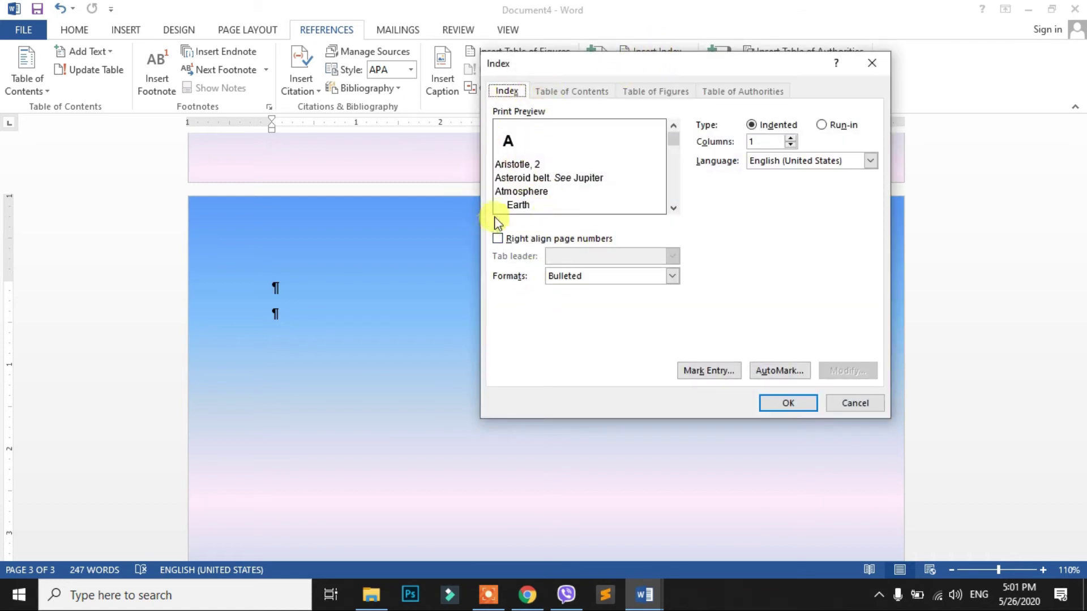
{"action": "left_click", "coordinate": [672, 276]}
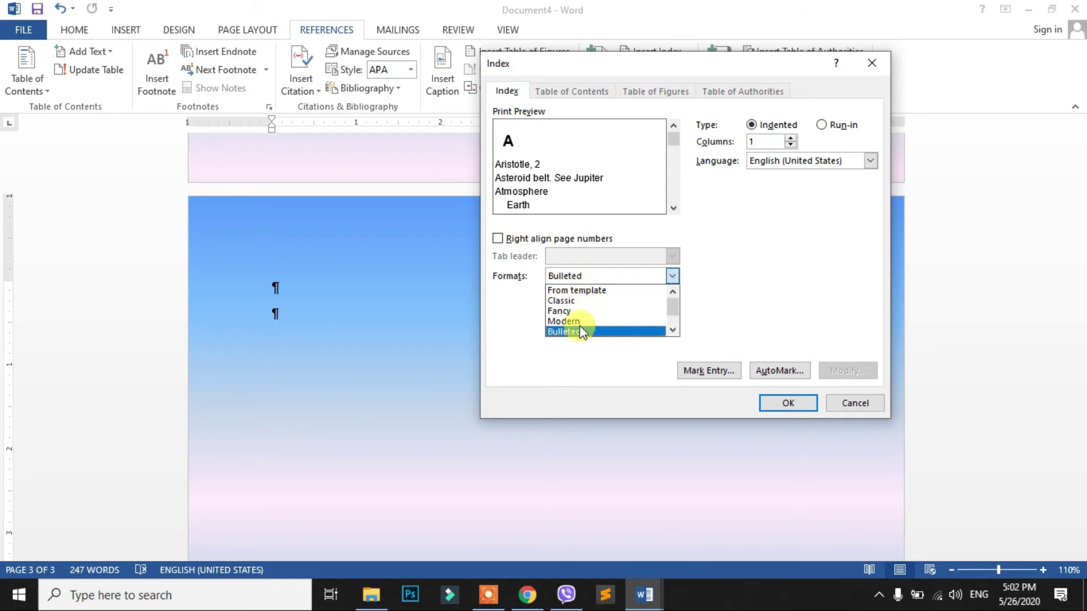
{"action": "left_click", "coordinate": [578, 301]}
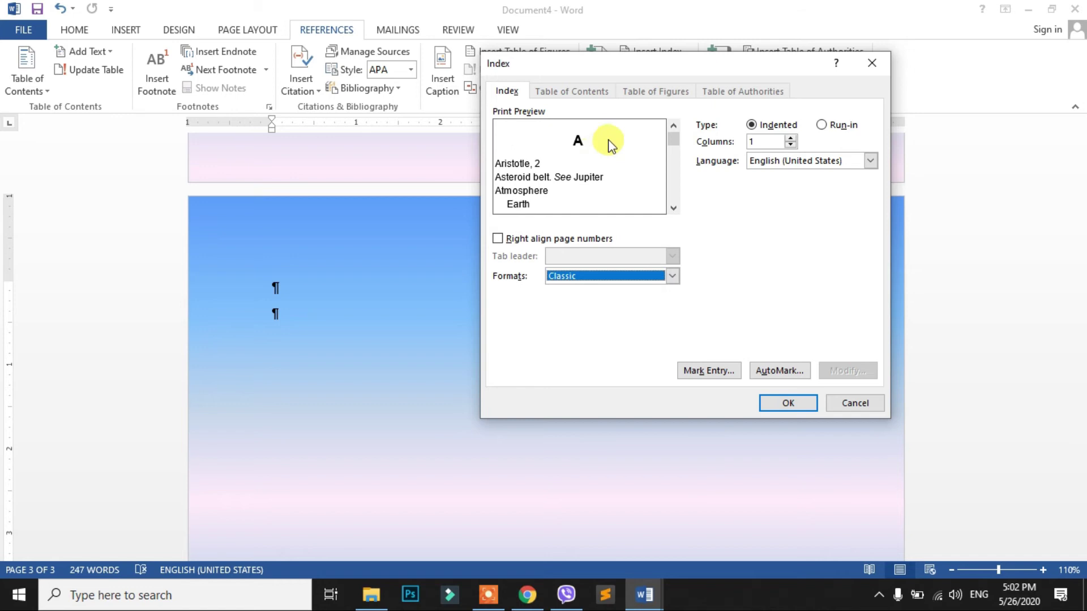
{"action": "left_click", "coordinate": [664, 276]}
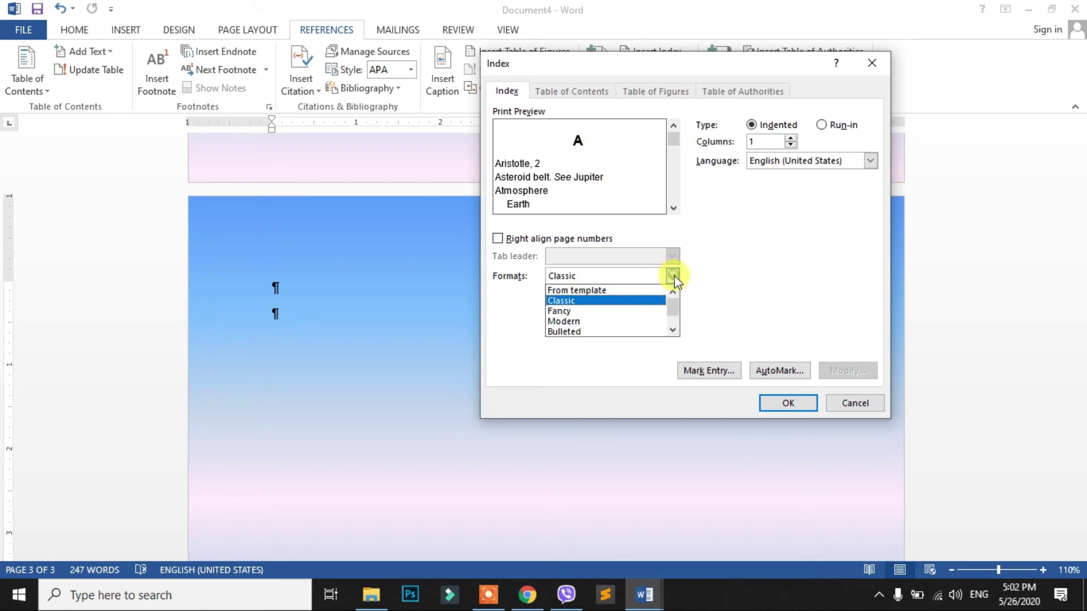
{"action": "left_click", "coordinate": [583, 330]}
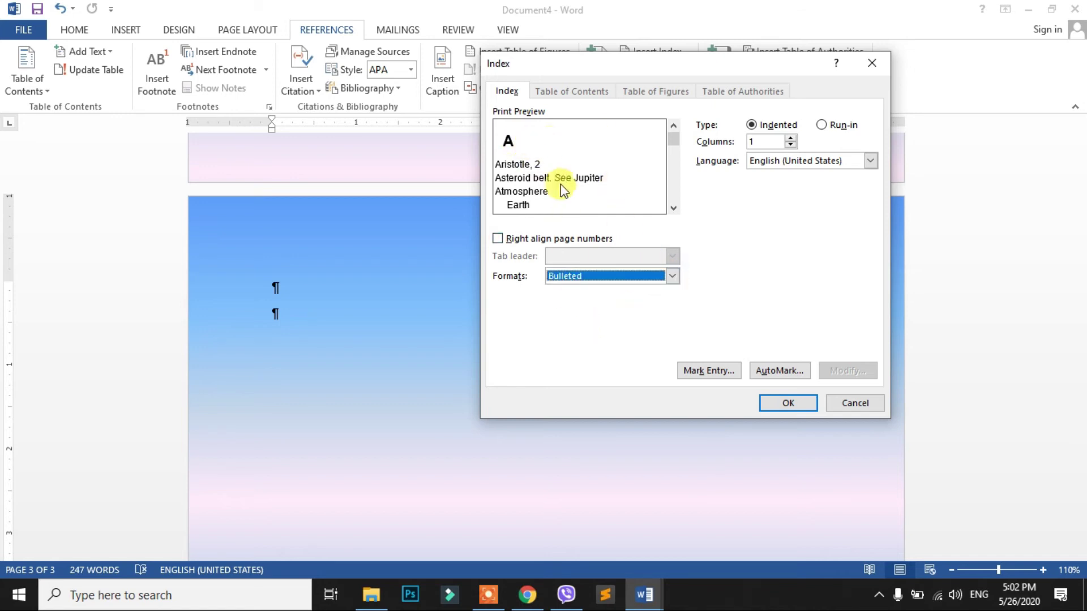
{"action": "left_click", "coordinate": [788, 404]}
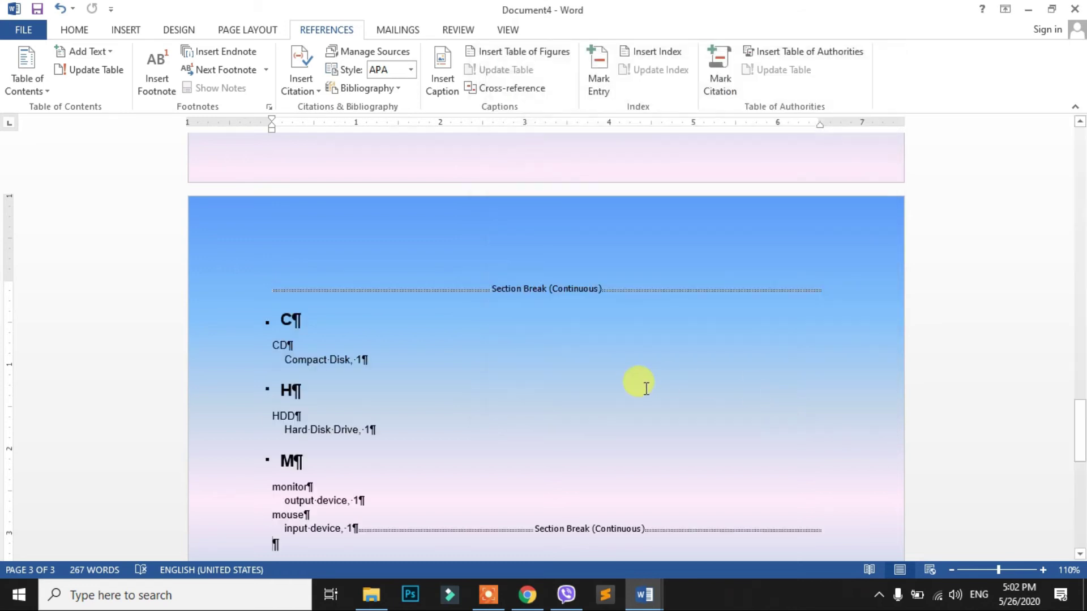
Scroll back up and switch to the Home ribbon tab
{"action": "scroll", "coordinate": [652, 383], "scroll_direction": "down", "scroll_amount": 3}
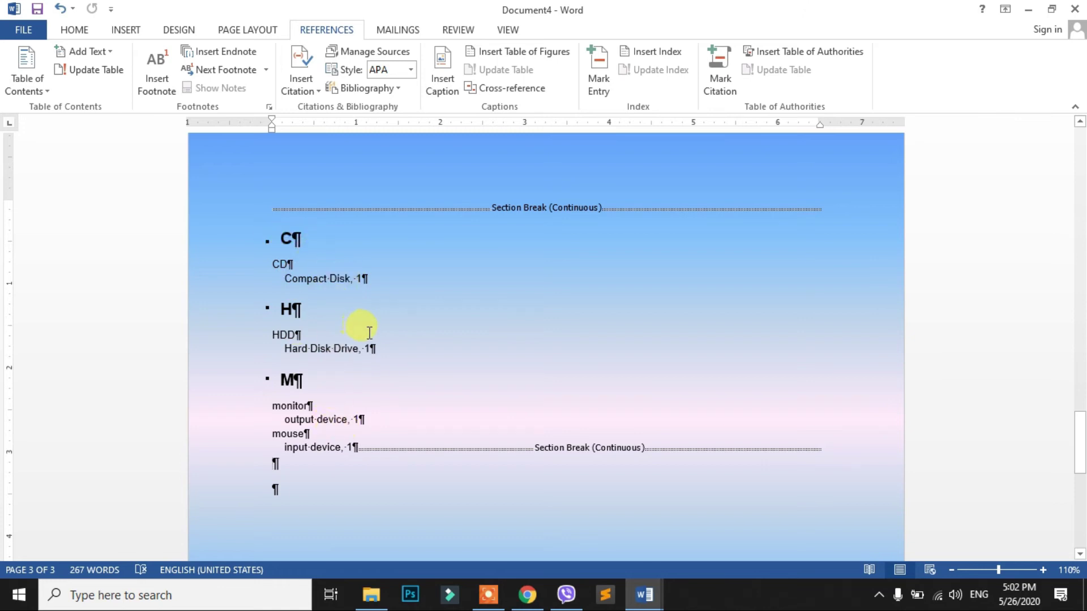
{"action": "scroll", "coordinate": [369, 333], "scroll_direction": "up", "scroll_amount": 3}
{"action": "left_click", "coordinate": [74, 29]}
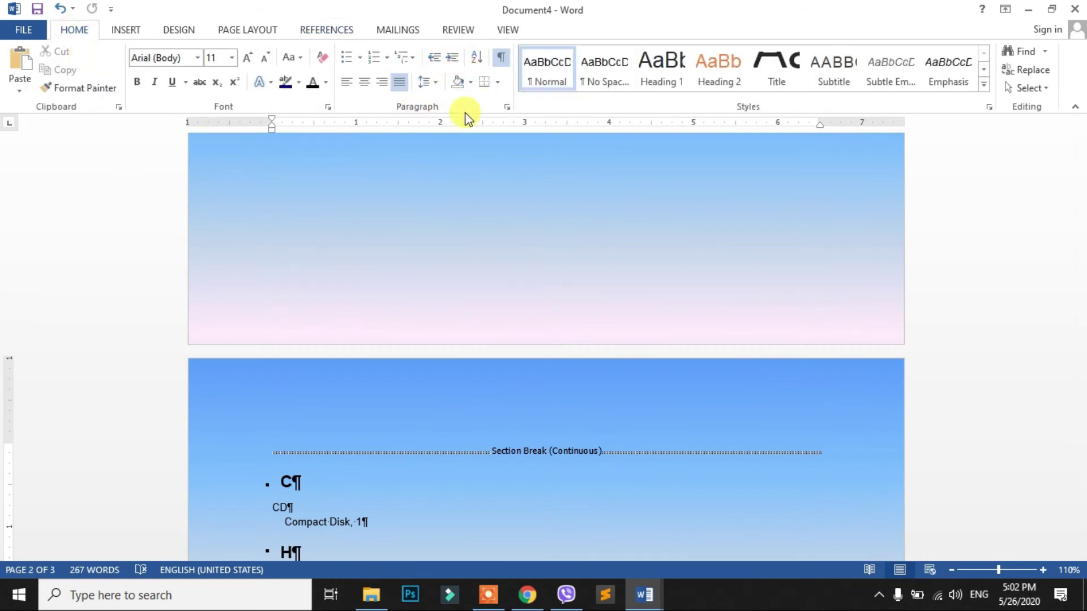
Turn off Show/Hide formatting marks and review the index
{"action": "left_click", "coordinate": [502, 57]}
{"action": "scroll", "coordinate": [293, 477], "scroll_direction": "down", "scroll_amount": 2}
{"action": "scroll", "coordinate": [388, 311], "scroll_direction": "up", "scroll_amount": 6}
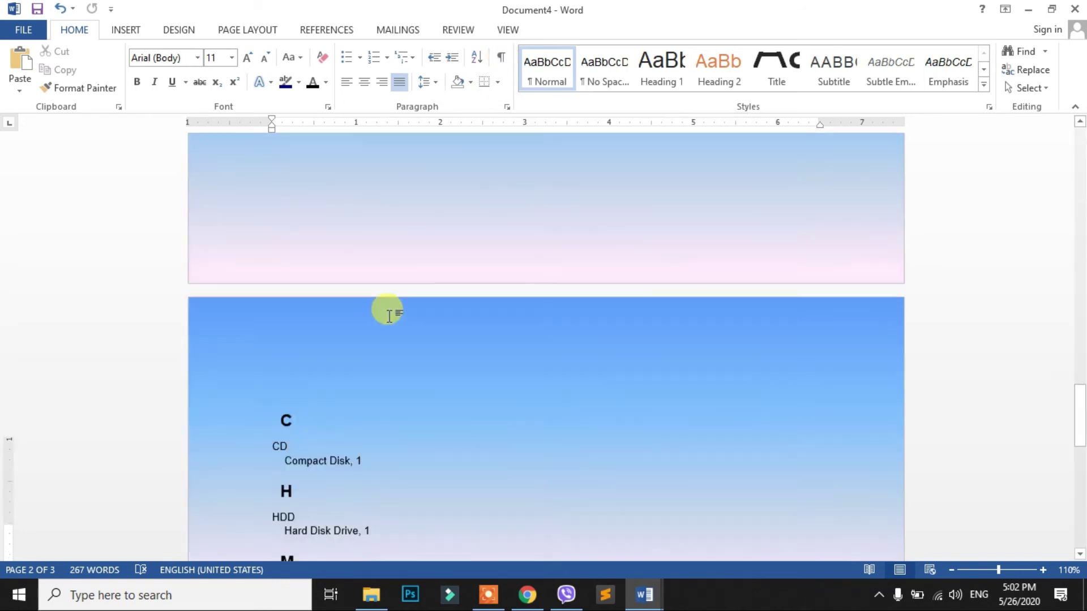
{"action": "scroll", "coordinate": [400, 316], "scroll_direction": "up", "scroll_amount": 15}
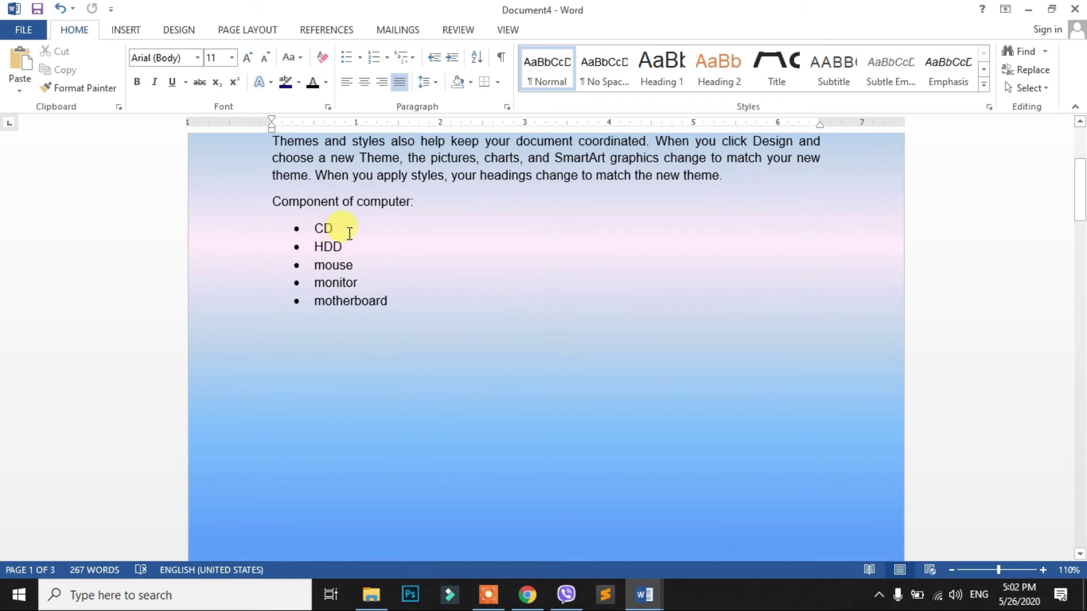
{"action": "scroll", "coordinate": [354, 234], "scroll_direction": "down", "scroll_amount": 5}
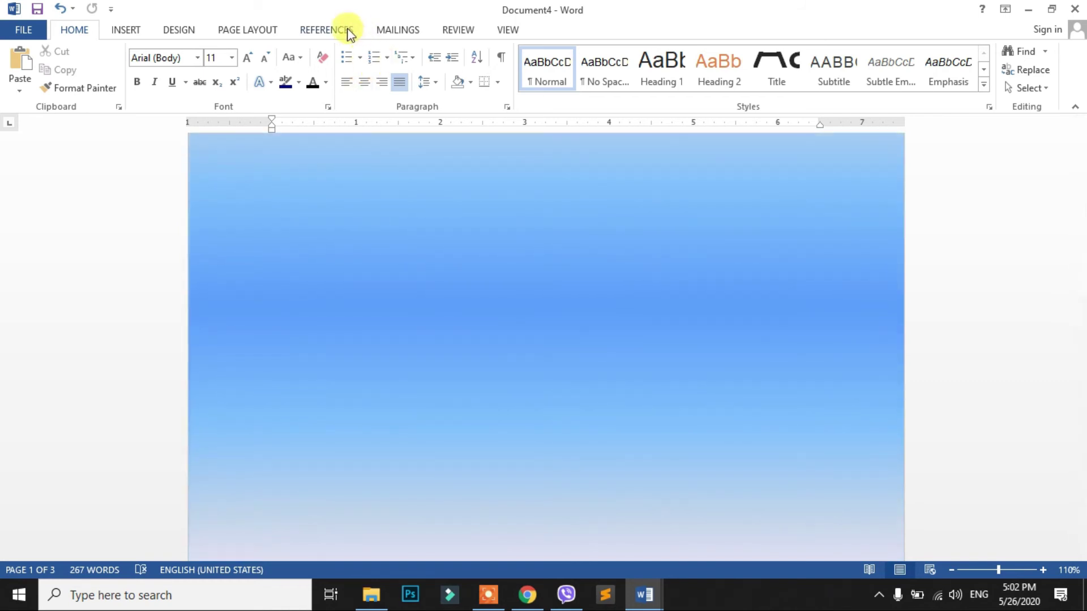
Switch to the References tab and scroll through the document
{"action": "left_click", "coordinate": [338, 30]}
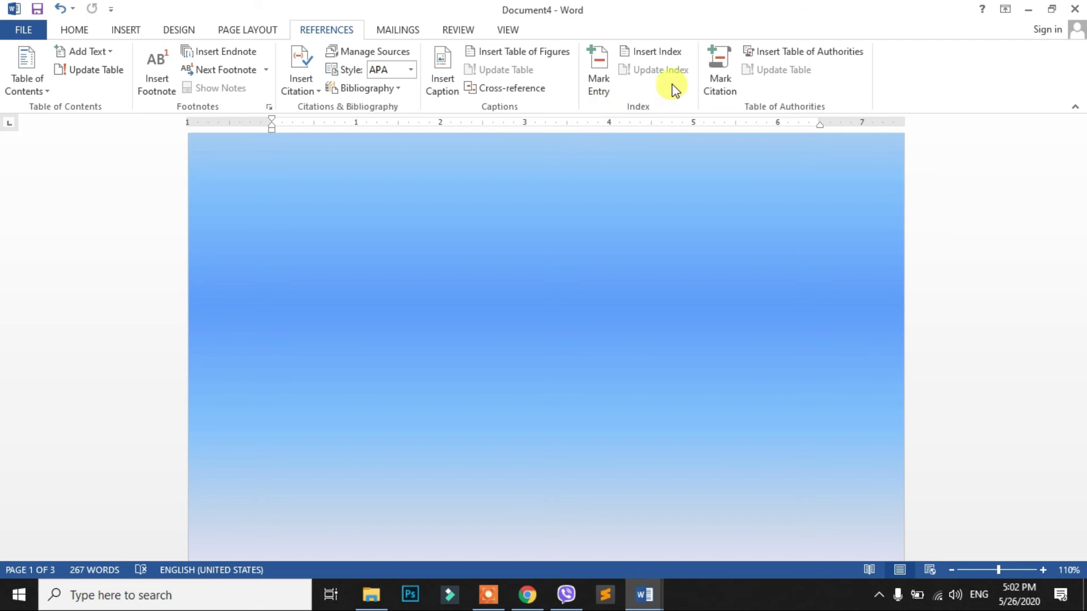
{"action": "scroll", "coordinate": [433, 266], "scroll_direction": "down", "scroll_amount": 10}
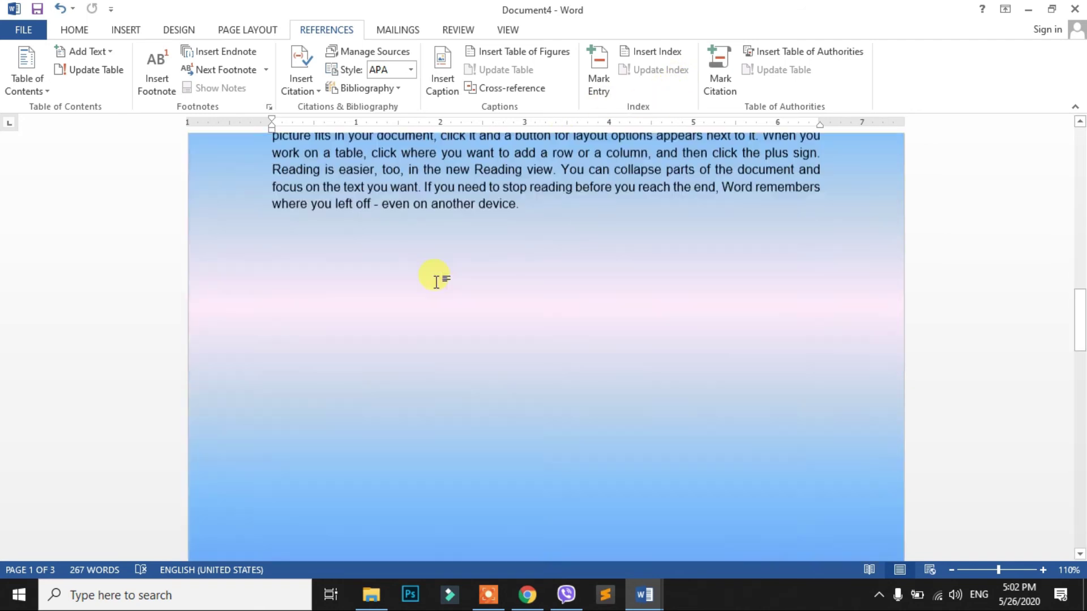
{"action": "scroll", "coordinate": [436, 280], "scroll_direction": "down", "scroll_amount": 10}
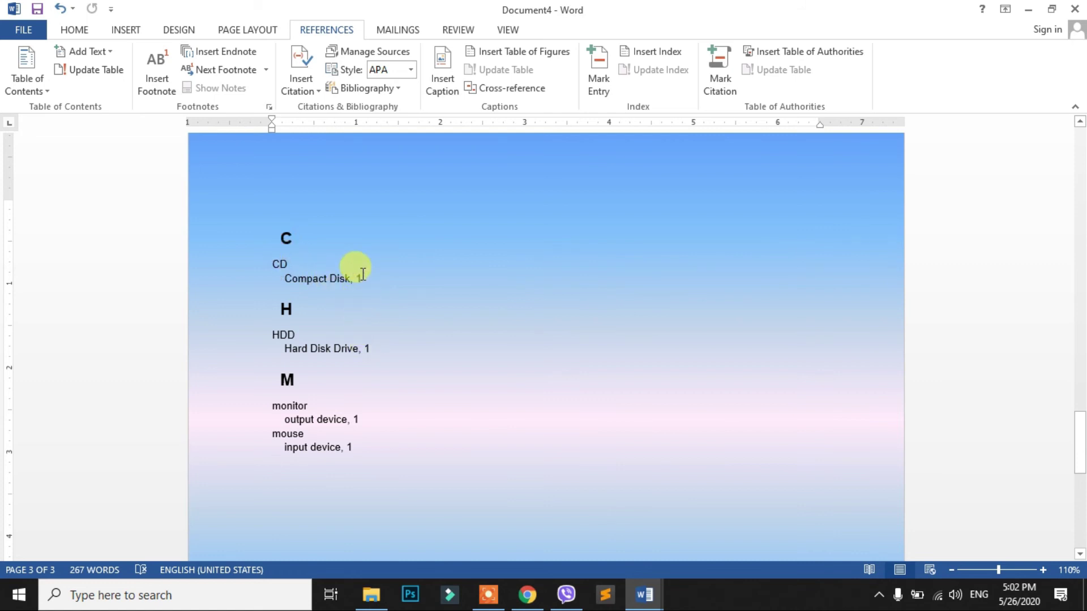
{"action": "scroll", "coordinate": [445, 295], "scroll_direction": "up", "scroll_amount": 5}
{"action": "scroll", "coordinate": [445, 294], "scroll_direction": "up", "scroll_amount": 15}
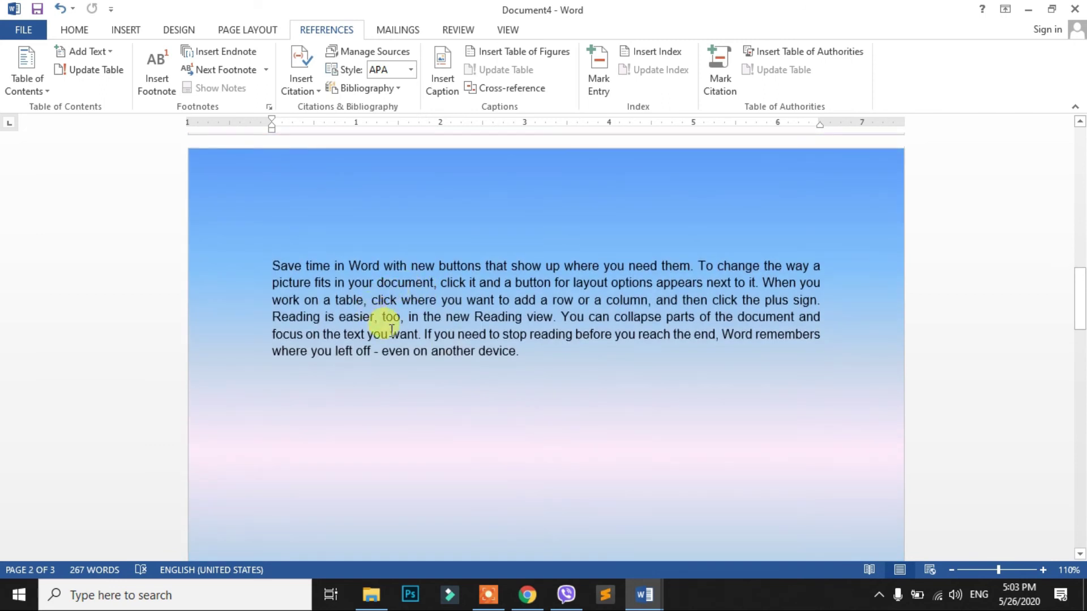
Index the word 'document' in the page-2 paragraph under subentry 'text document'
{"action": "double_click", "coordinate": [391, 281]}
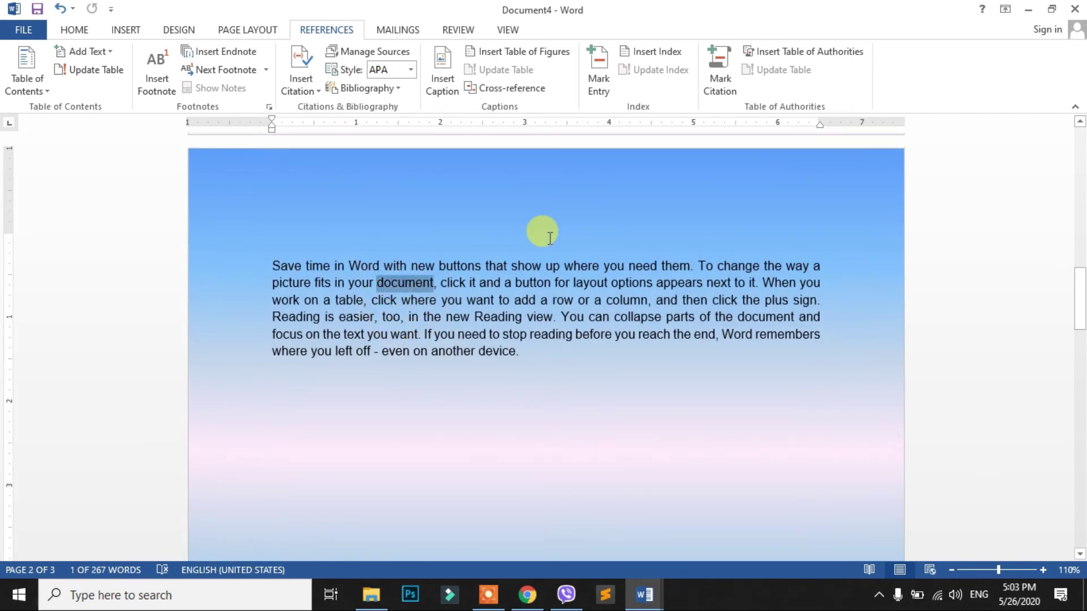
{"action": "left_click", "coordinate": [599, 68]}
{"action": "left_click", "coordinate": [636, 212]}
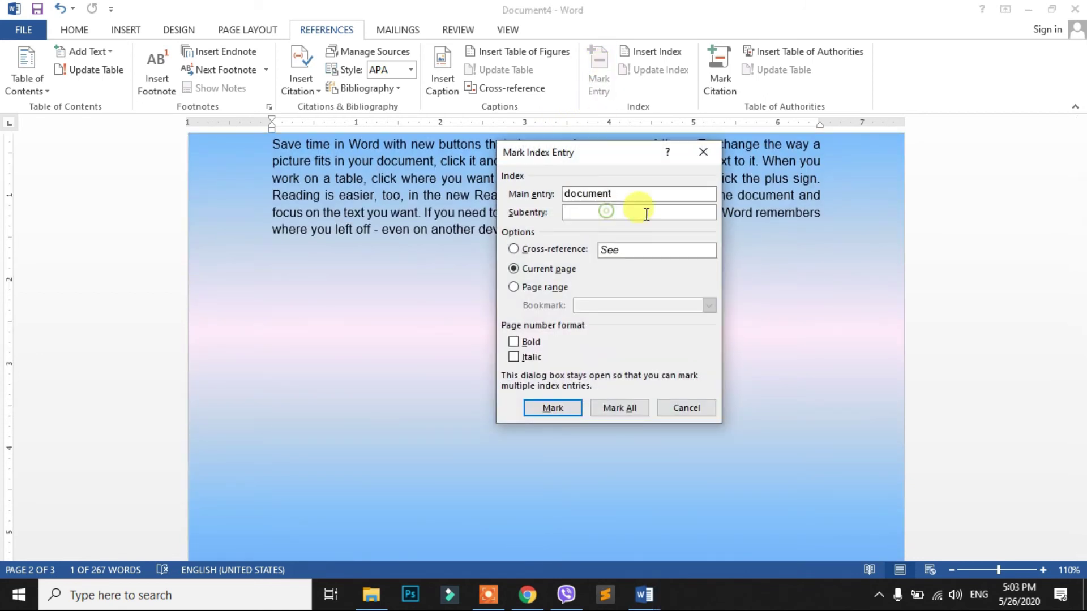
{"action": "type", "text": "text document"}
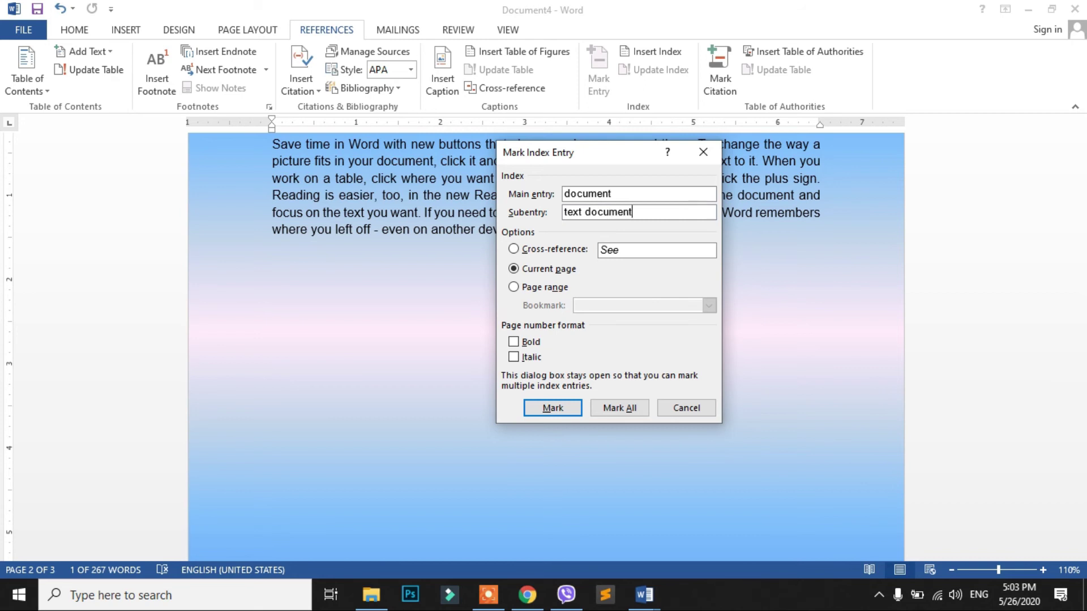
{"action": "left_click", "coordinate": [569, 409]}
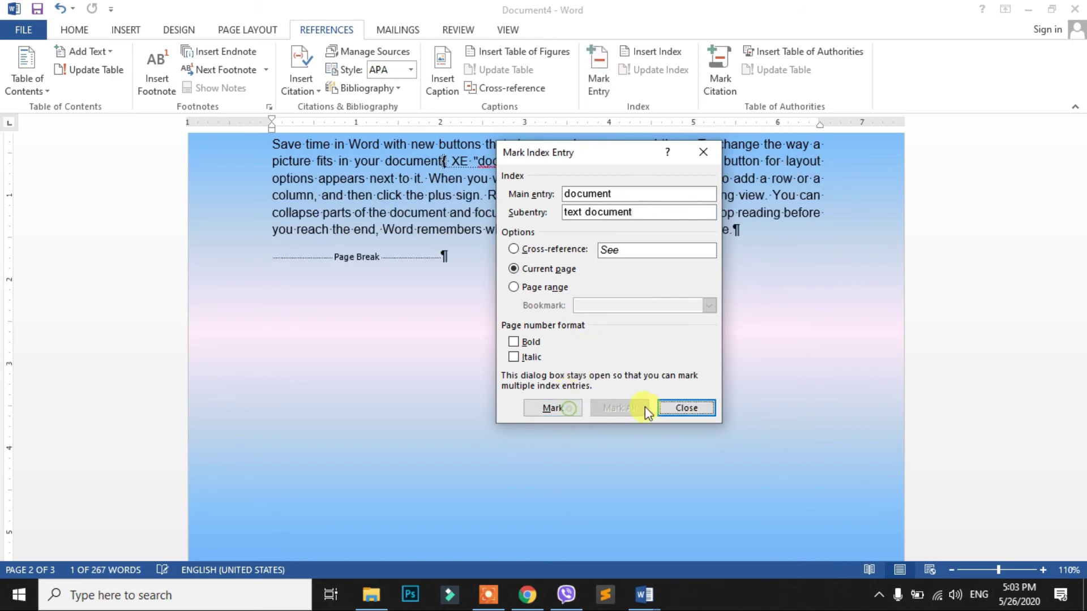
{"action": "left_click", "coordinate": [685, 408]}
{"action": "scroll", "coordinate": [437, 425], "scroll_direction": "up", "scroll_amount": 2}
{"action": "scroll", "coordinate": [443, 425], "scroll_direction": "down", "scroll_amount": 8}
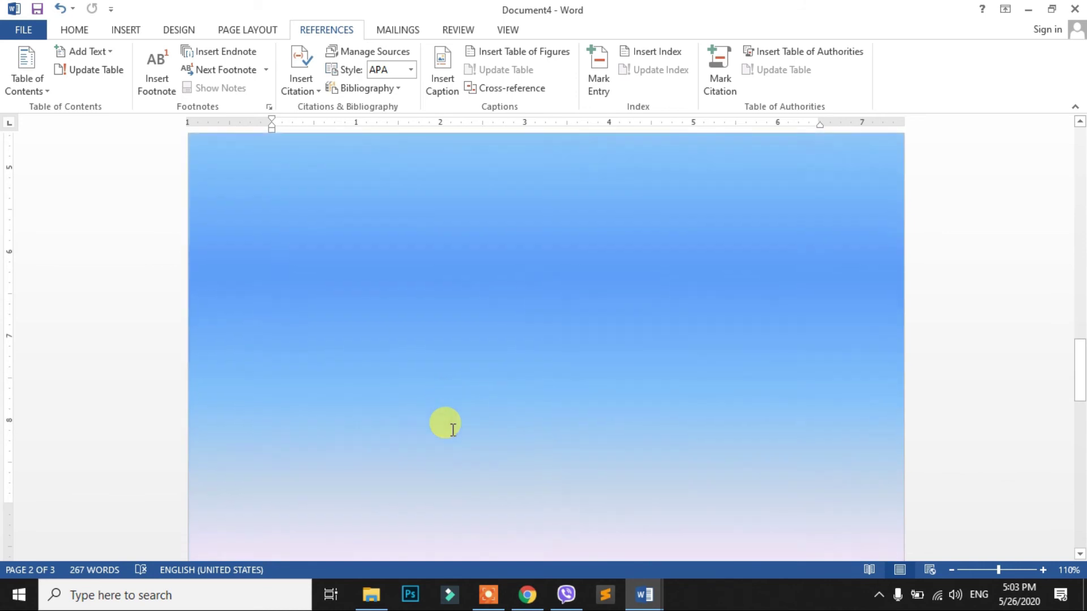
{"action": "scroll", "coordinate": [453, 430], "scroll_direction": "down", "scroll_amount": 8}
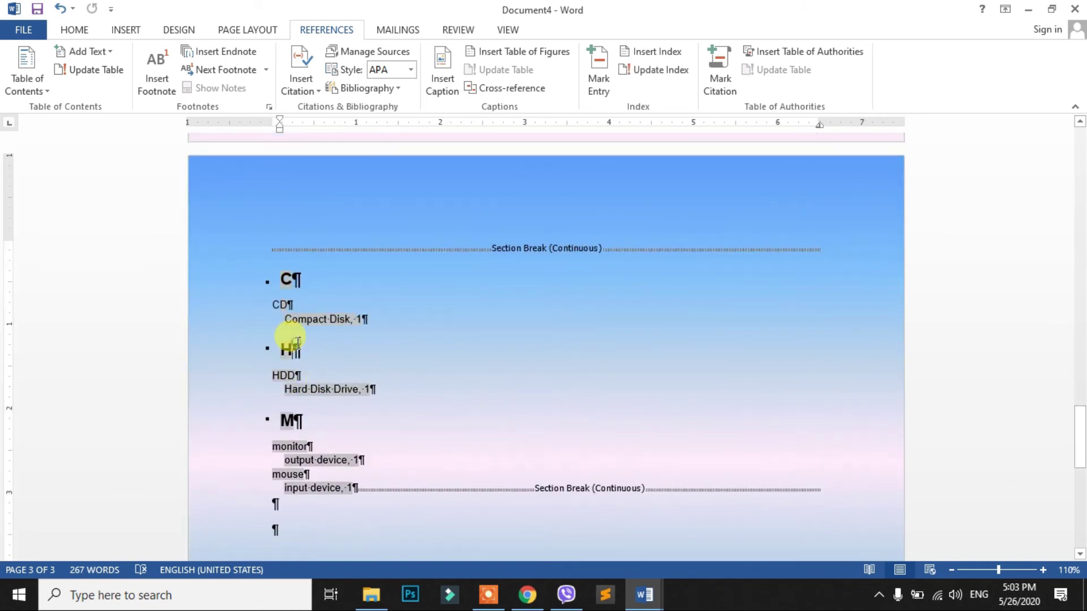